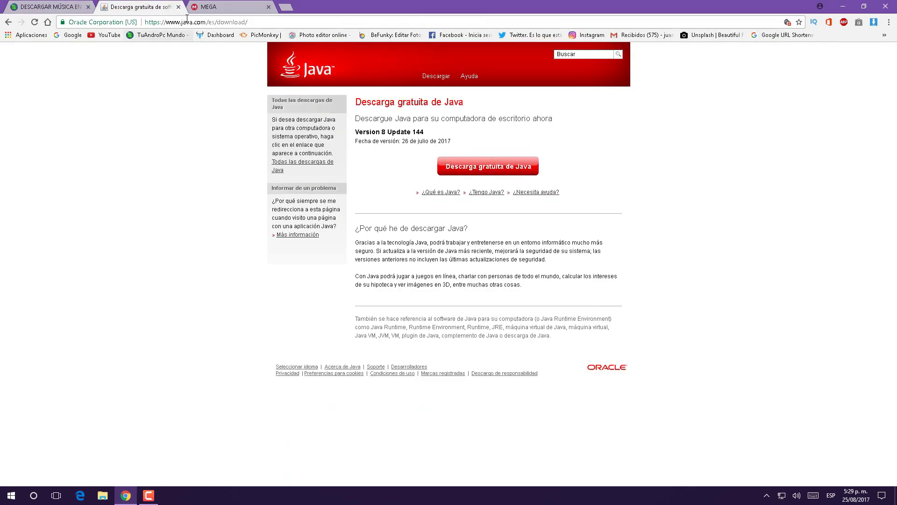
Close the Java download page, follow the blog post's download link, and tick the captcha on the link page
left_click(179, 7)
scroll(417, 353, "down", 5)
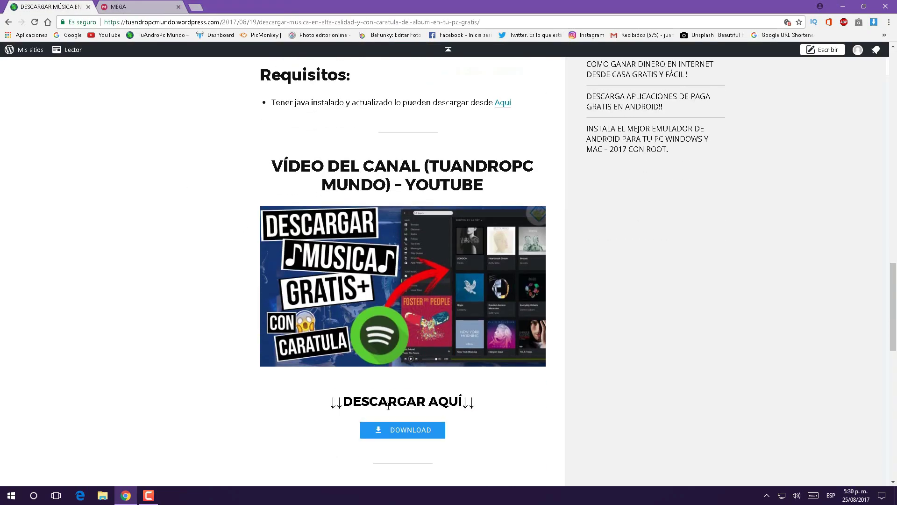
left_click(407, 383)
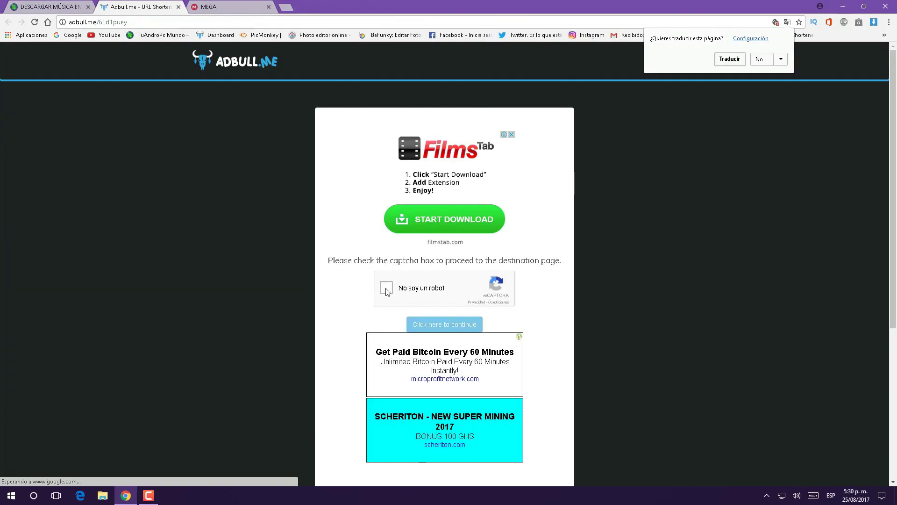
left_click(386, 289)
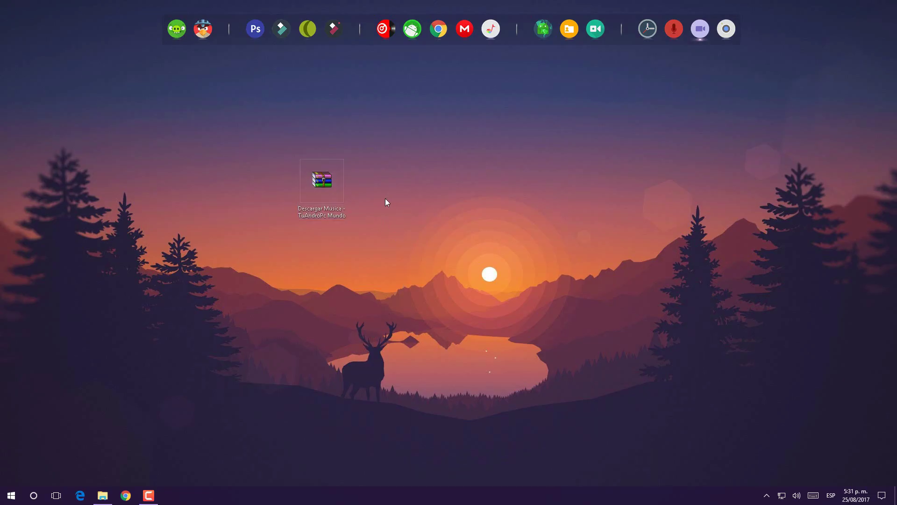
Extract the Descargar Musica - TuAndroPc Mundo archive on the desktop, place the extracted folder beside it, and delete the archive
left_click(321, 182)
right_click(330, 188)
left_click(237, 235)
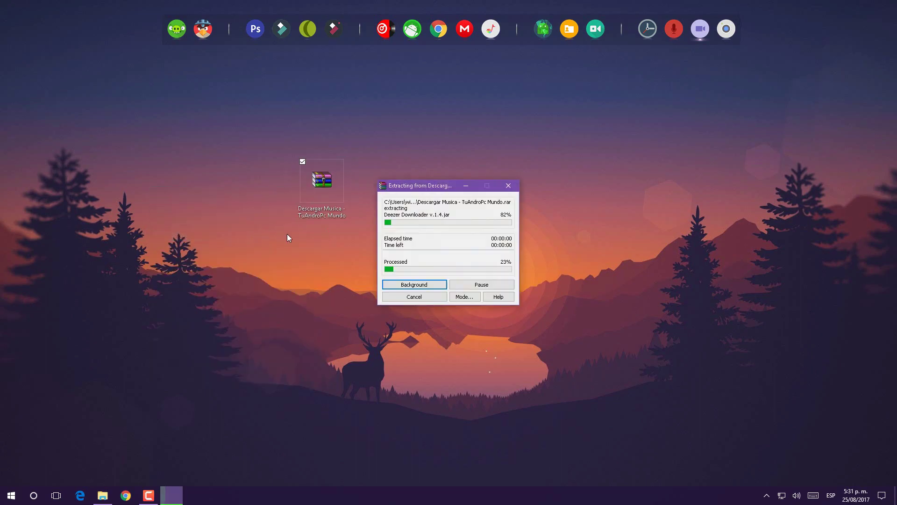
left_click_drag(25, 28, 374, 187)
key("Delete")
Open the extracted Descargar Musica - TuAndroPc Mundo folder down to its Deezer Downloader subfolder
double_click(372, 187)
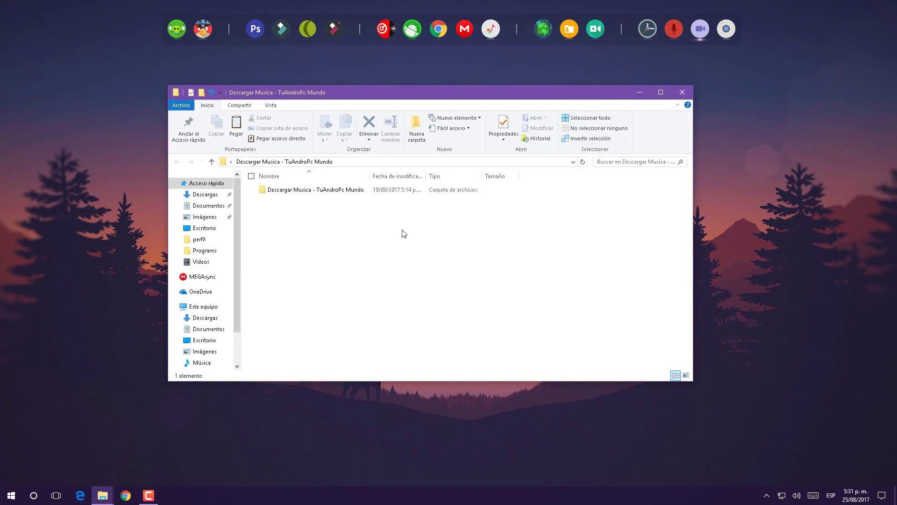
double_click(337, 192)
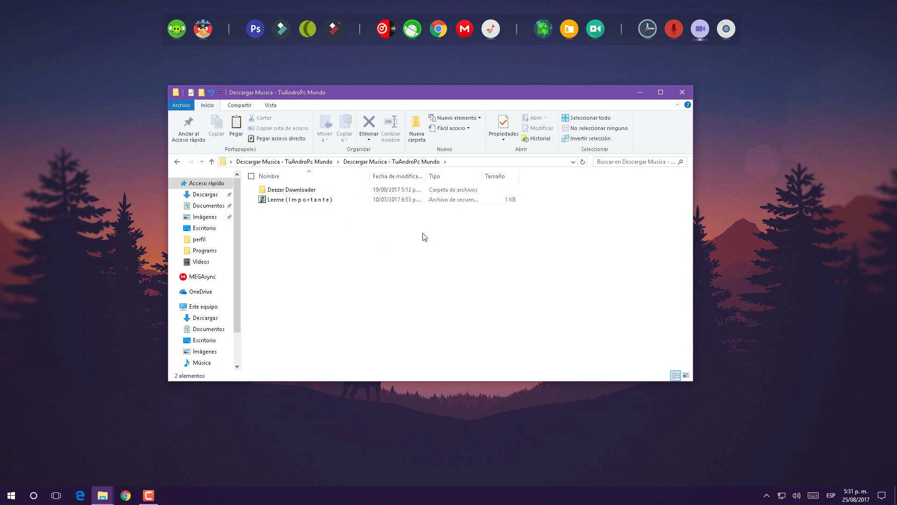
double_click(318, 193)
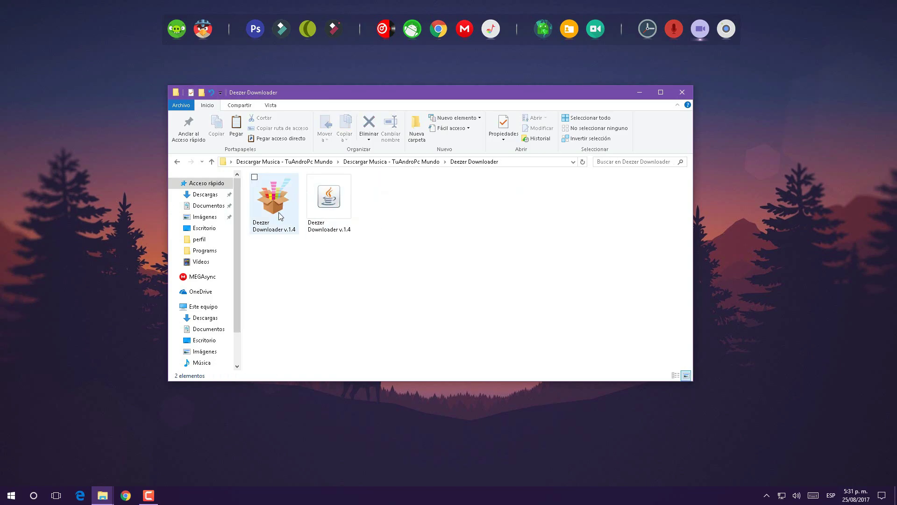
Move the Deezer Downloader v.1.4 application with the box icon from its folder to the desktop
left_click(282, 208)
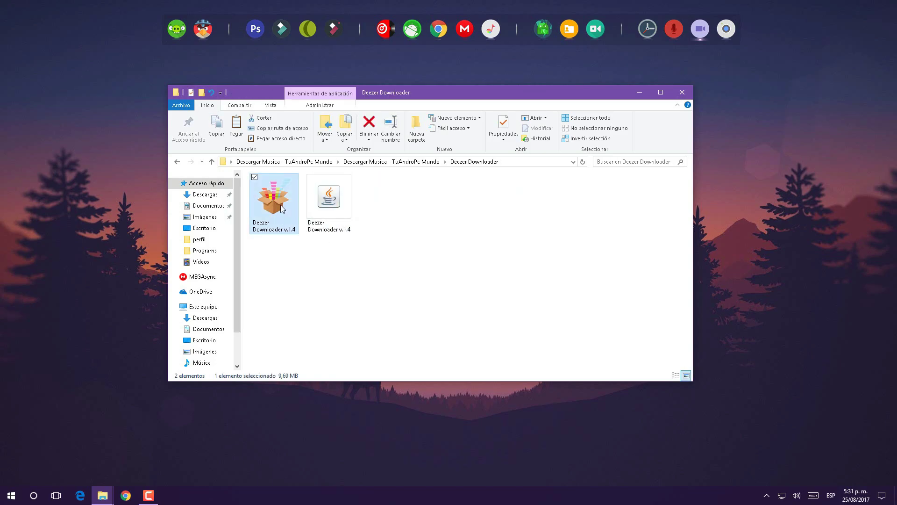
right_click(282, 208)
left_click(156, 396)
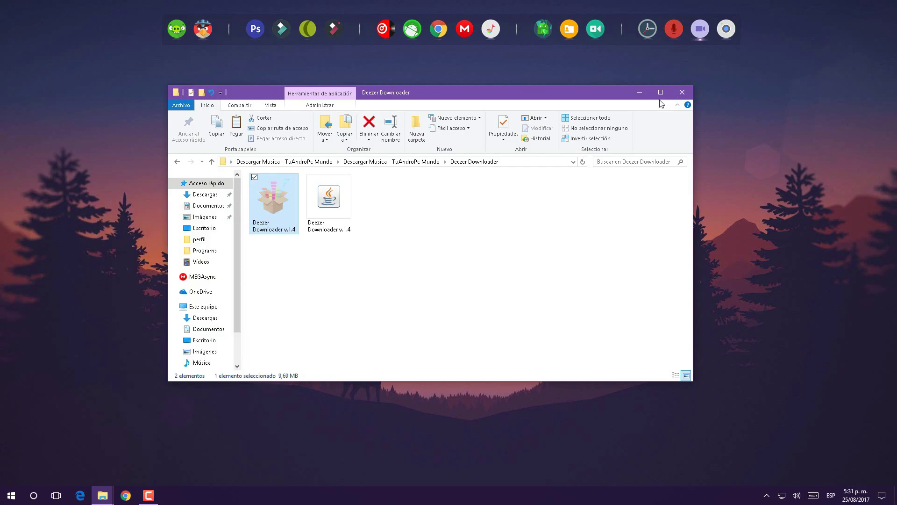
left_click(638, 92)
right_click(430, 185)
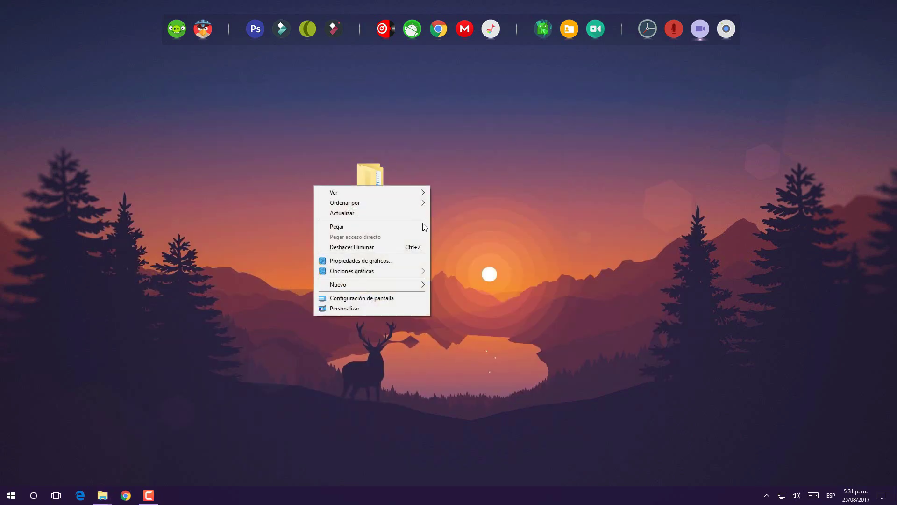
left_click(345, 226)
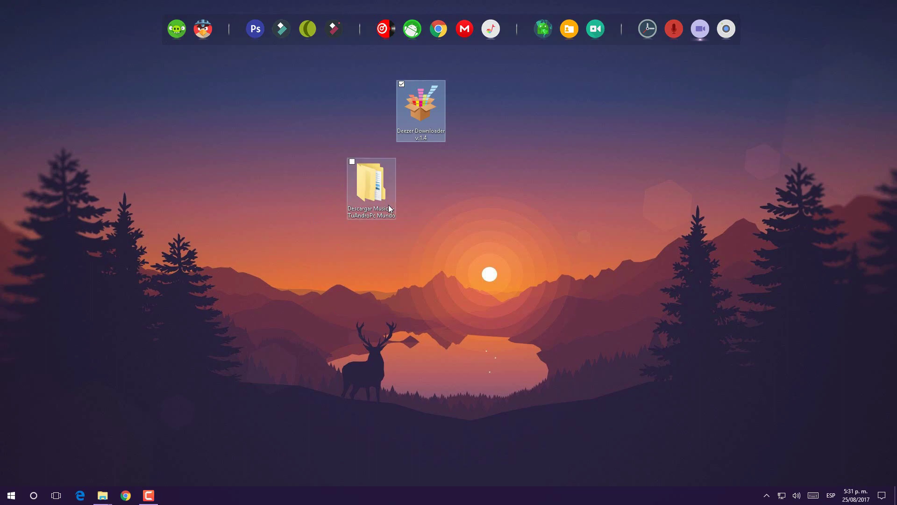
Delete the extracted folder from the desktop and move the Deezer Downloader v.1.4 icon near its former place
left_click(364, 209)
key("Delete")
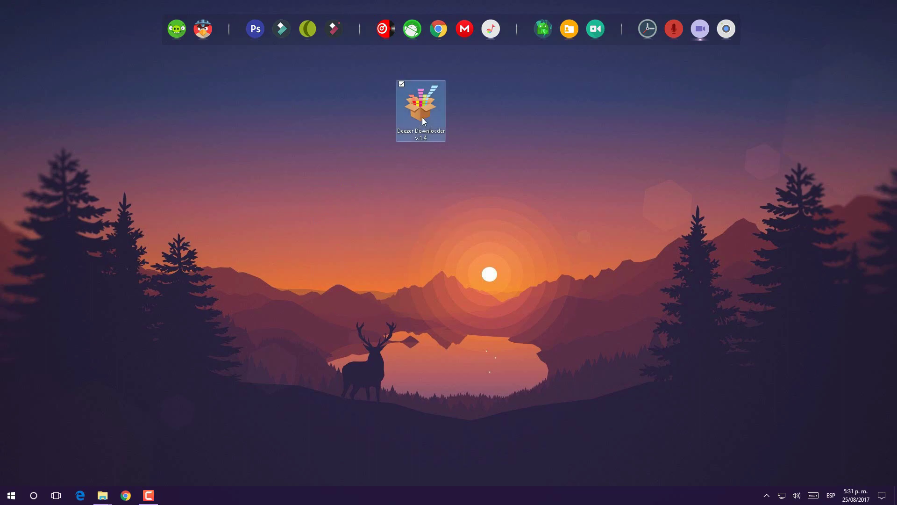
left_click_drag(422, 117, 304, 190)
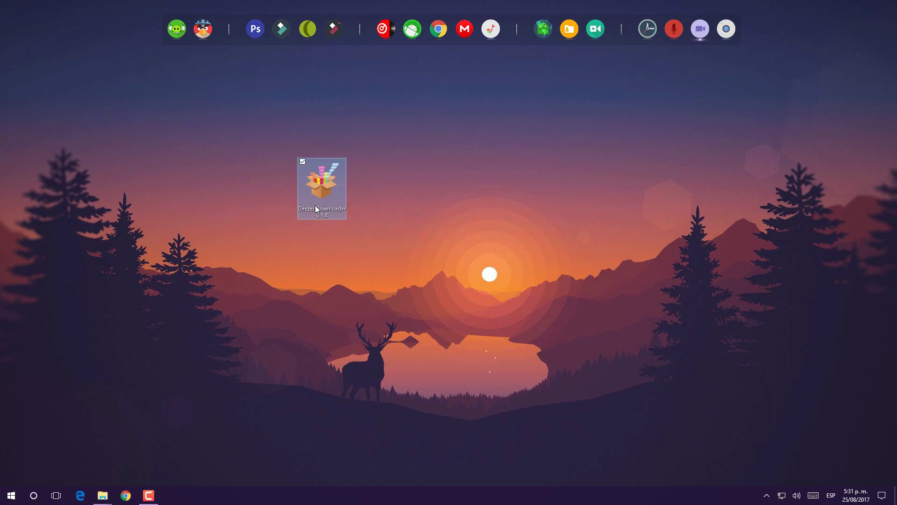
Launch Deezer Downloader v.1.4 from the desktop and search for "friends"
double_click(334, 179)
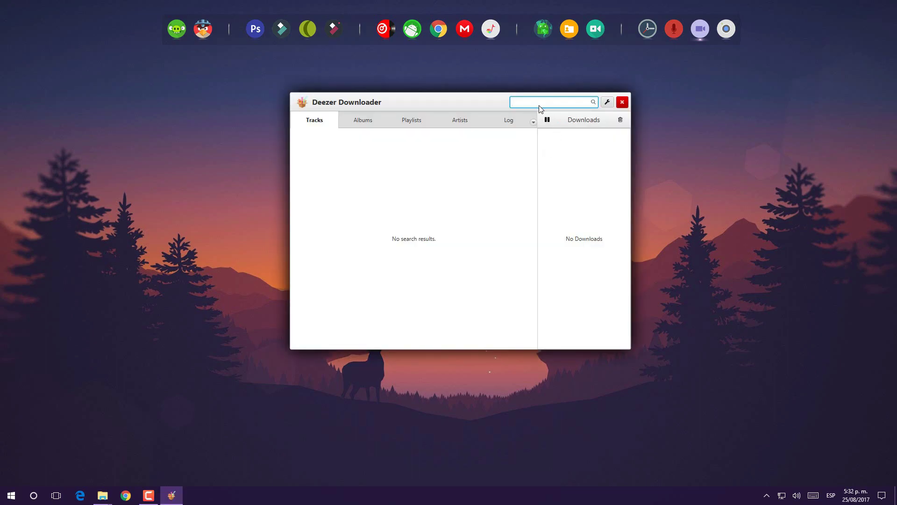
type("friends")
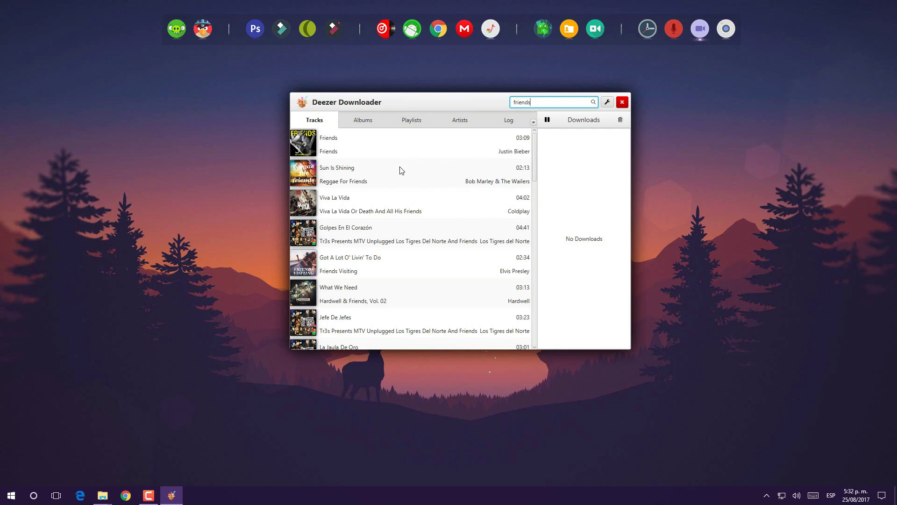
Look through the album, playlist and artist results for the "friends" search
left_click(457, 150)
left_click(364, 120)
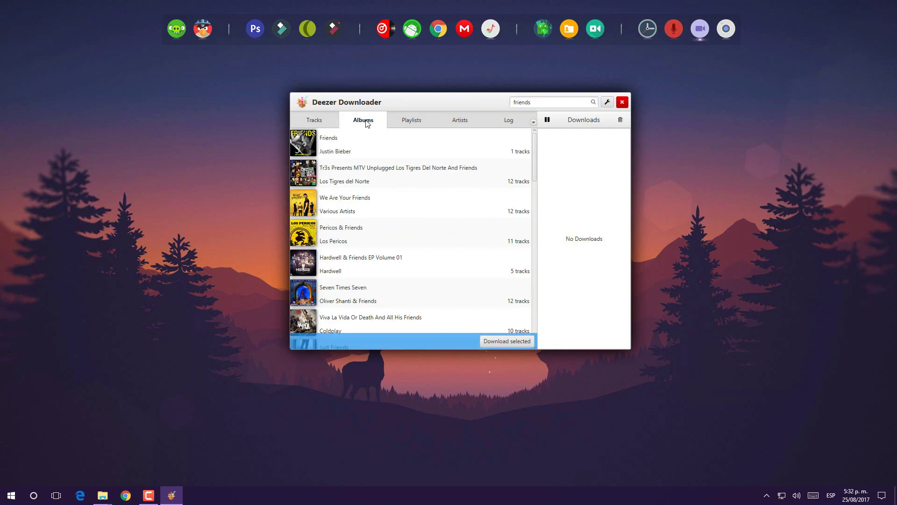
left_click(408, 120)
left_click(459, 122)
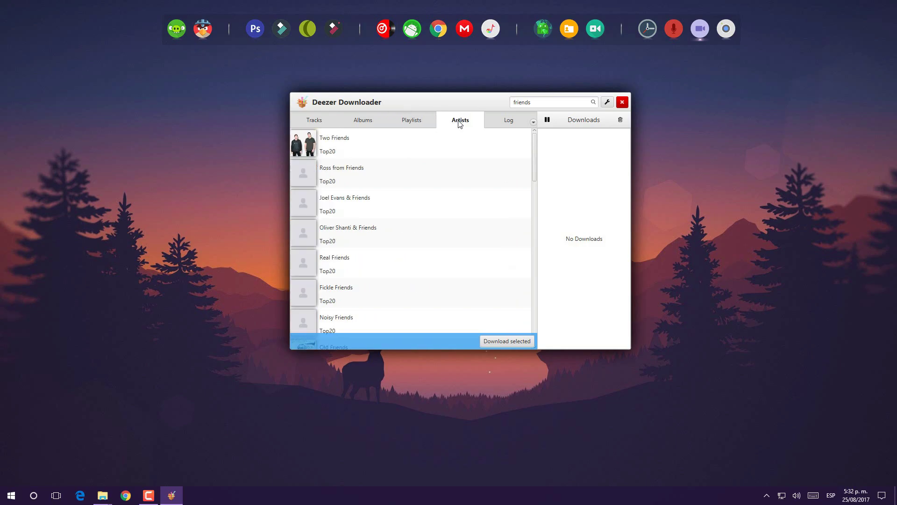
Return to the track results and download the song Friends by Justin Bieber
left_click(317, 121)
left_click(419, 139)
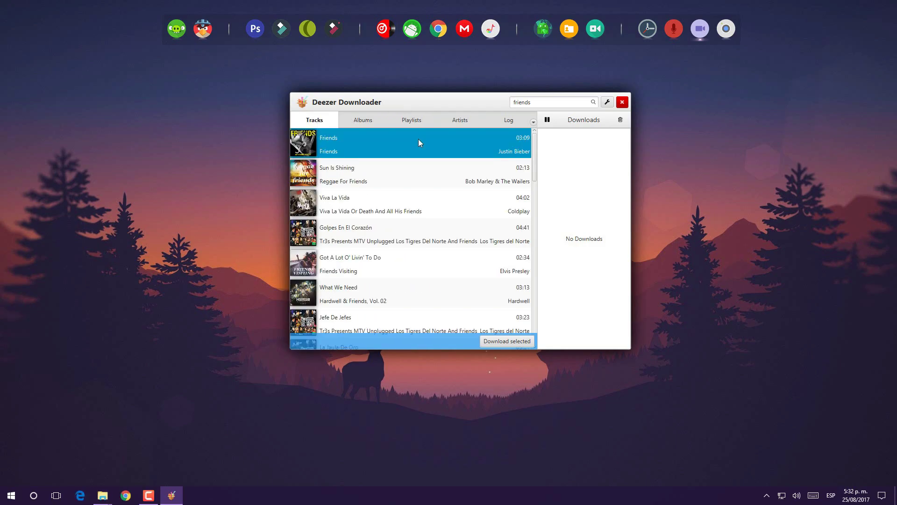
left_click(505, 341)
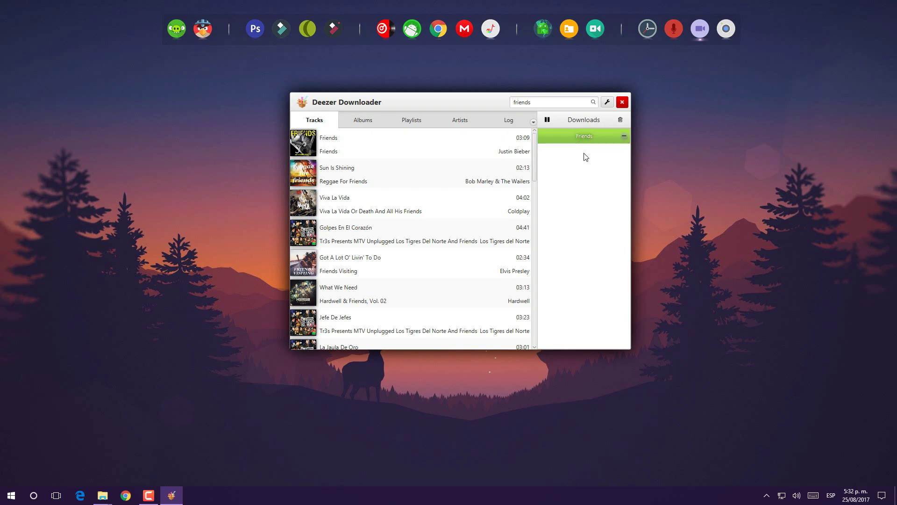
Search for "cold water" and download Major Lazer's original Cold Water (feat. Justin Bieber & MØ) track
left_click(565, 105)
key("BackSpace")
key("BackSpace")
key("BackSpace")
key("BackSpace")
key("BackSpace")
key("BackSpace")
key("BackSpace")
type("cold water")
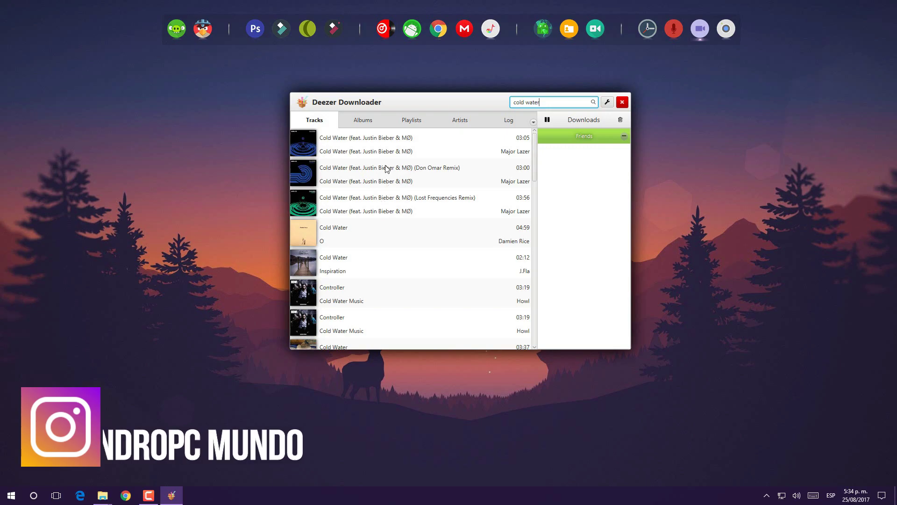
left_click(423, 149)
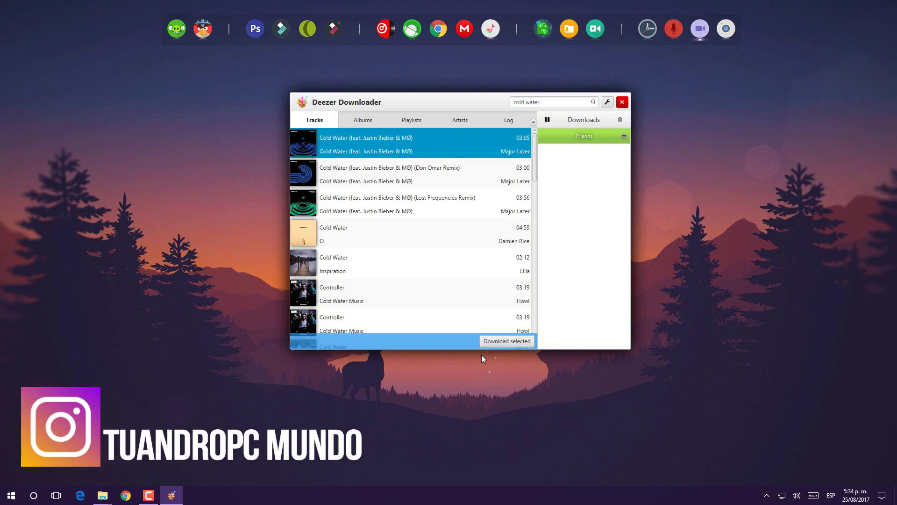
left_click(497, 342)
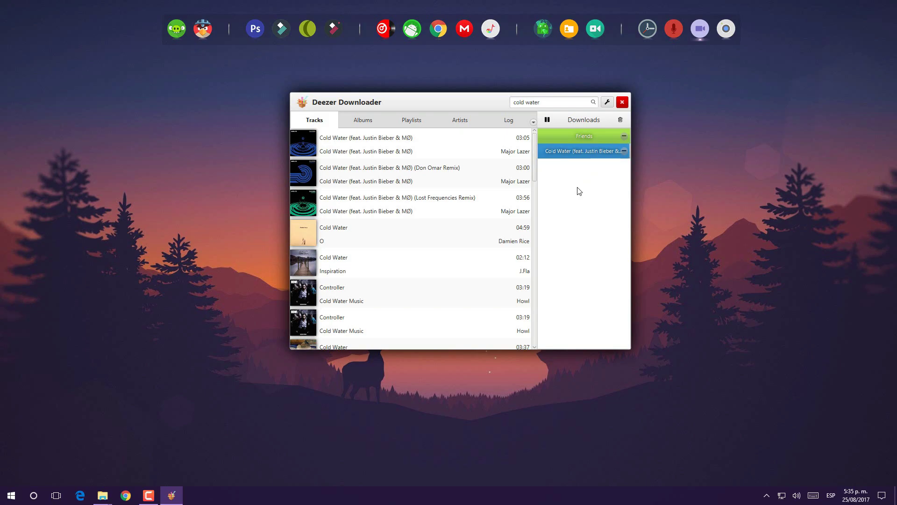
Search for "maroon 5" and download the track Don't Wanna Know
triple_click(579, 102)
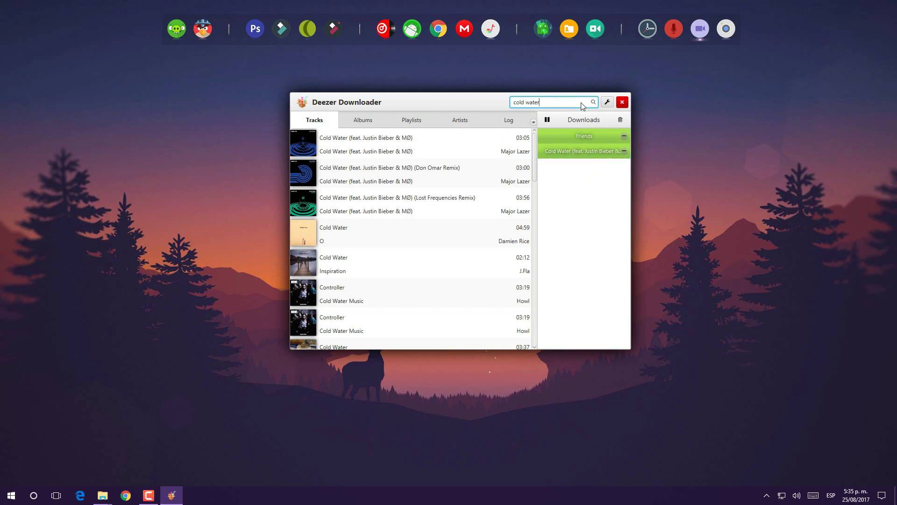
type("mar")
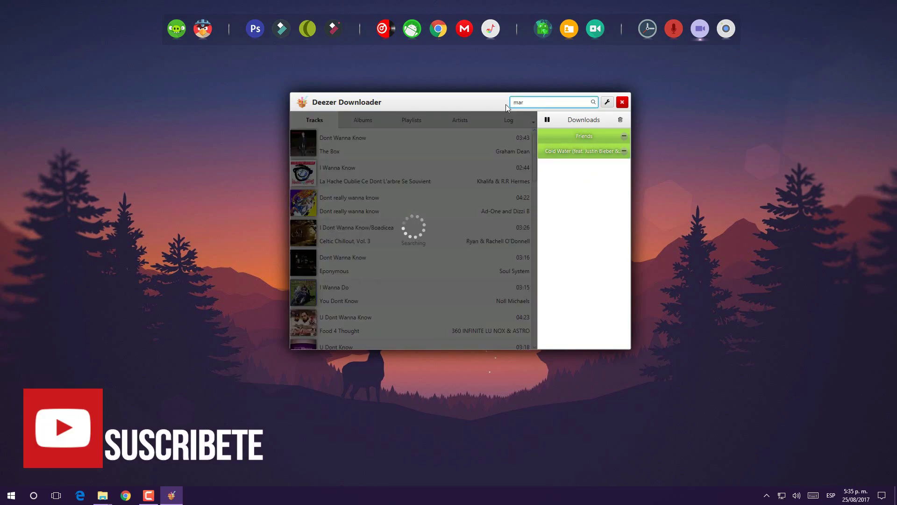
type("oon 5")
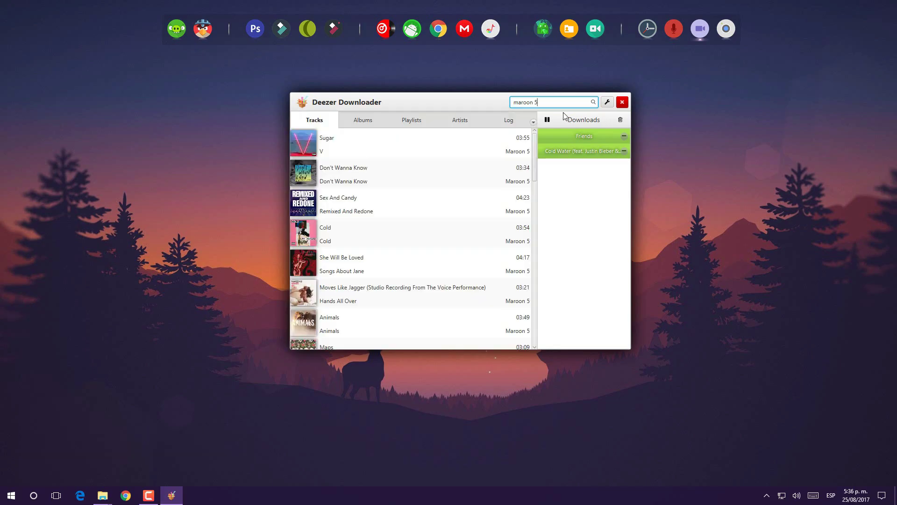
left_click(387, 179)
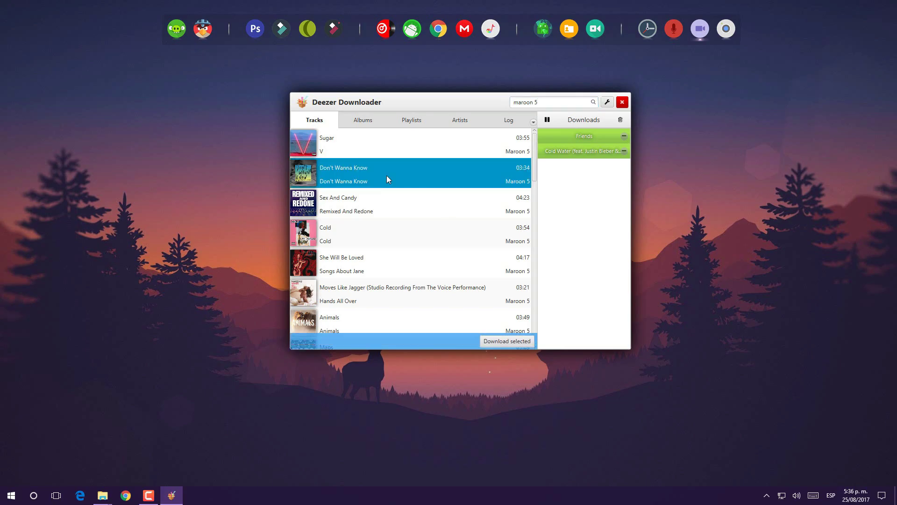
left_click(512, 341)
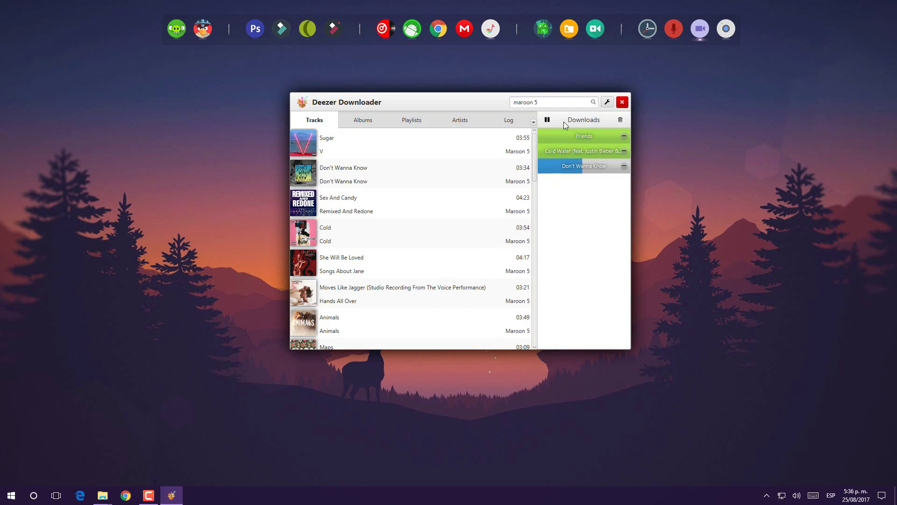
Search for "bajo el agua" and download the first track, Bajo el agua, from the album of the same name
left_click(554, 105)
key("Return")
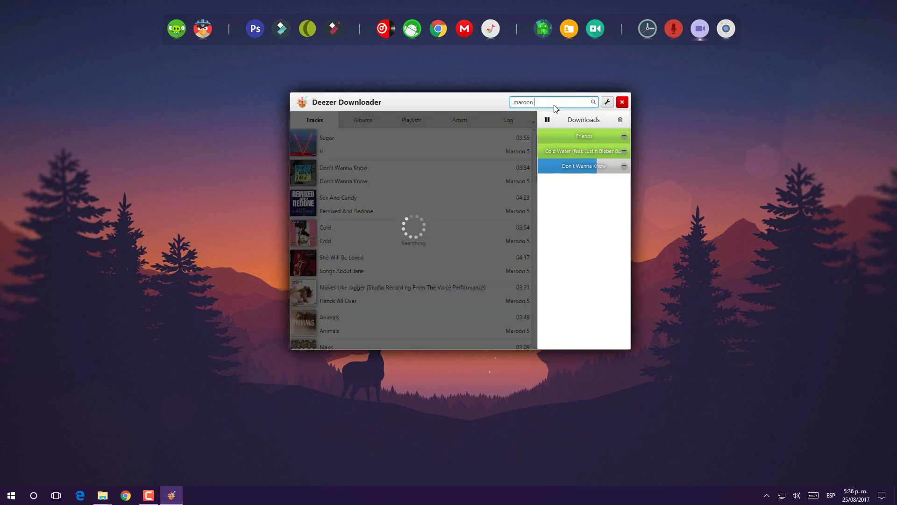
type("bajo ")
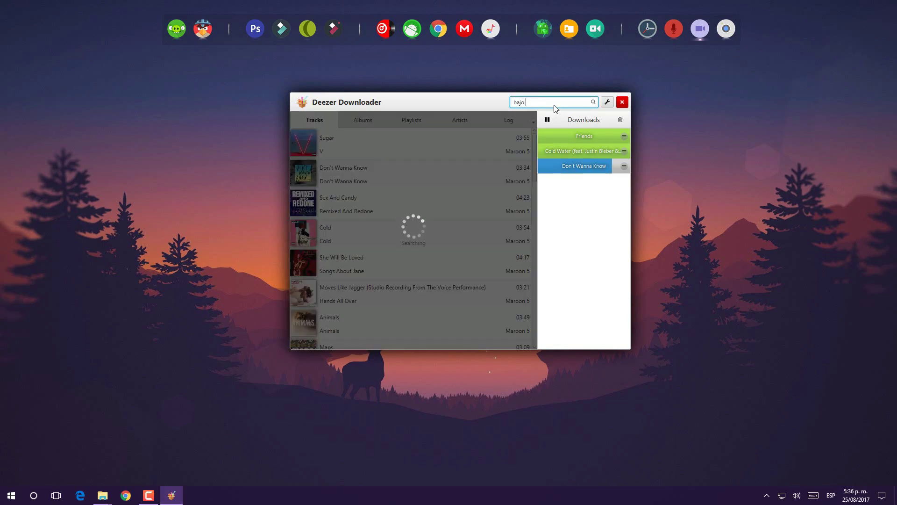
type("el agua")
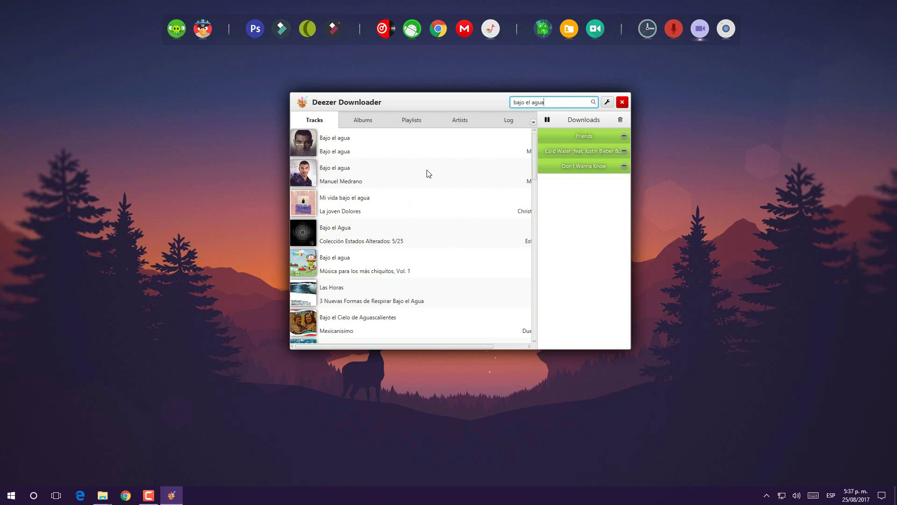
left_click(415, 145)
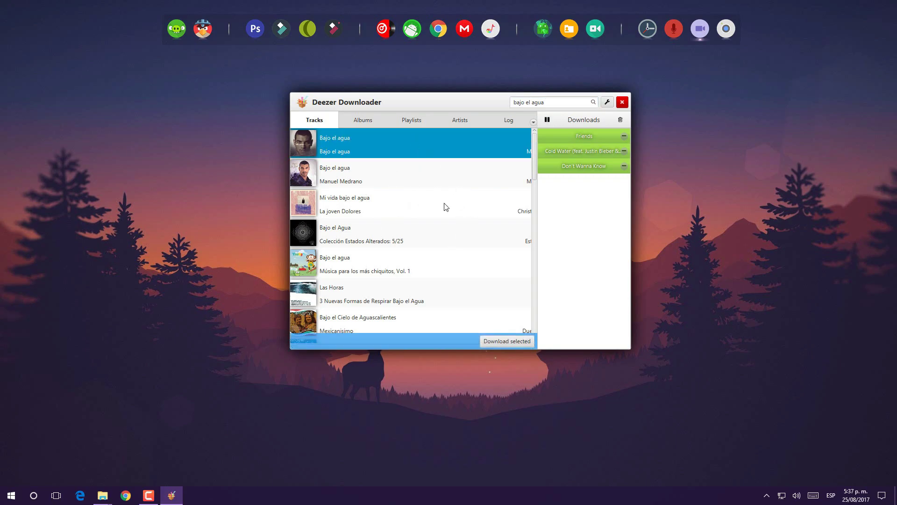
left_click(512, 338)
Replace the search text with "krippy kush" to find that track
left_click(568, 106)
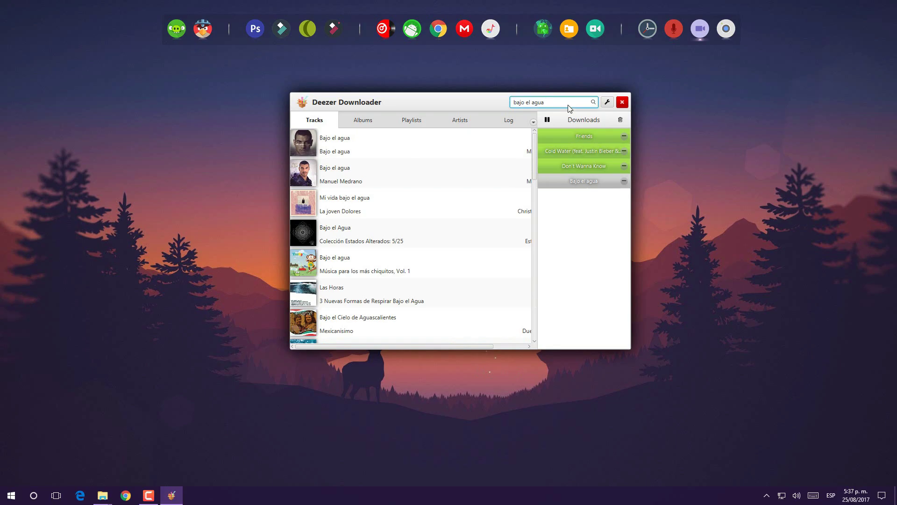
key("BackSpace")
key("BackSpace")
key("BackSpace")
key("BackSpace")
key("BackSpace")
key("BackSpace")
key("BackSpace")
key("BackSpace")
key("BackSpace")
key("BackSpace")
key("BackSpace")
key("BackSpace")
type("krip")
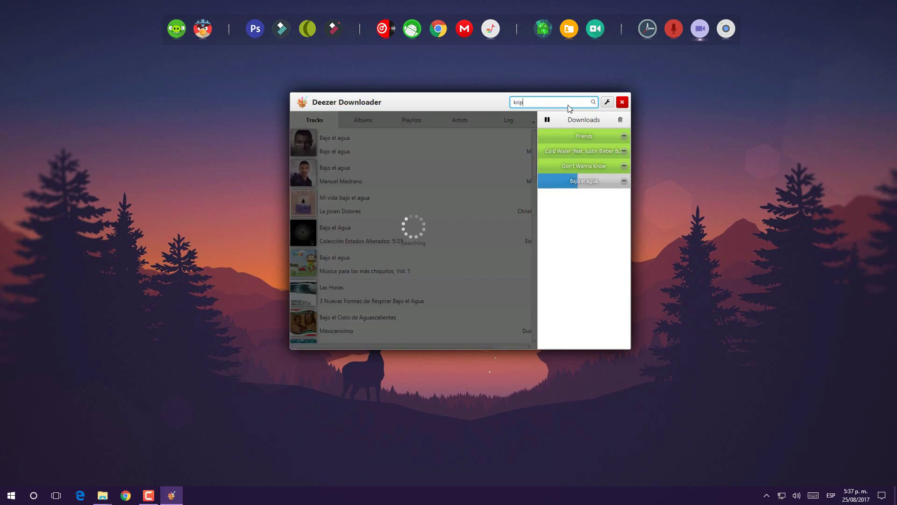
type("py k")
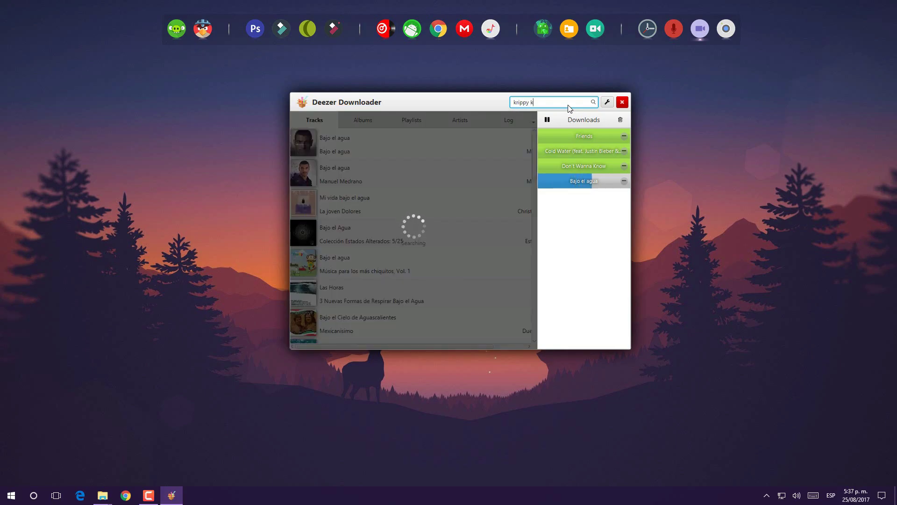
type("ush")
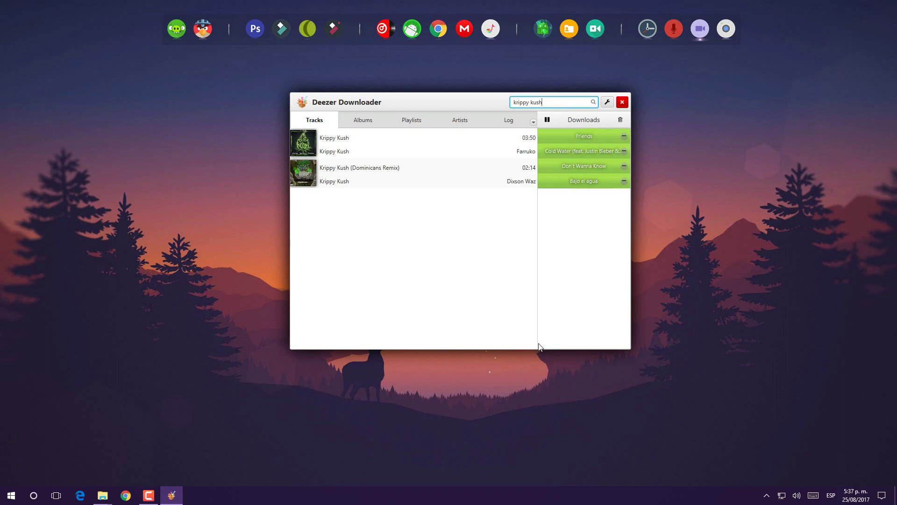
Download Farruko's original Krippy Kush track and look through the downloader's settings
double_click(439, 150)
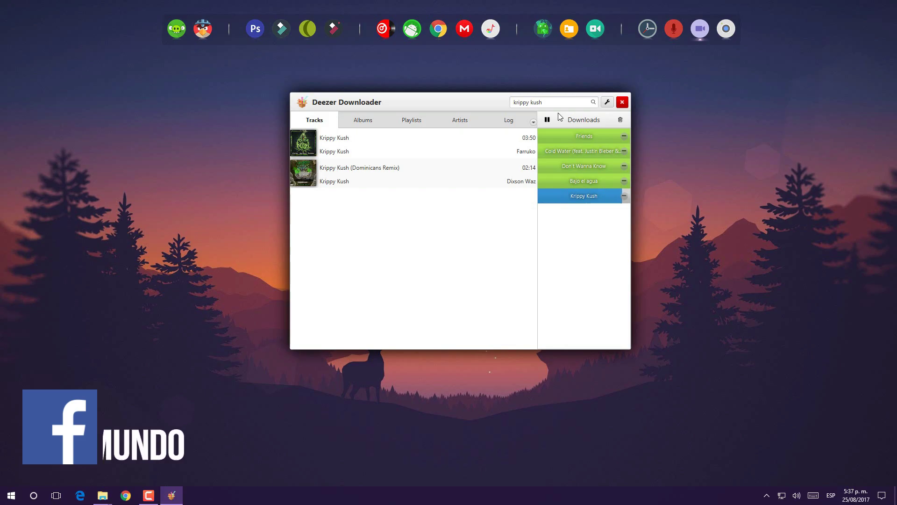
left_click(608, 102)
left_click(531, 151)
double_click(447, 212)
left_click(533, 378)
Switch to the Music folder in File Explorer and sort the downloaded songs in descending order
left_click(102, 495)
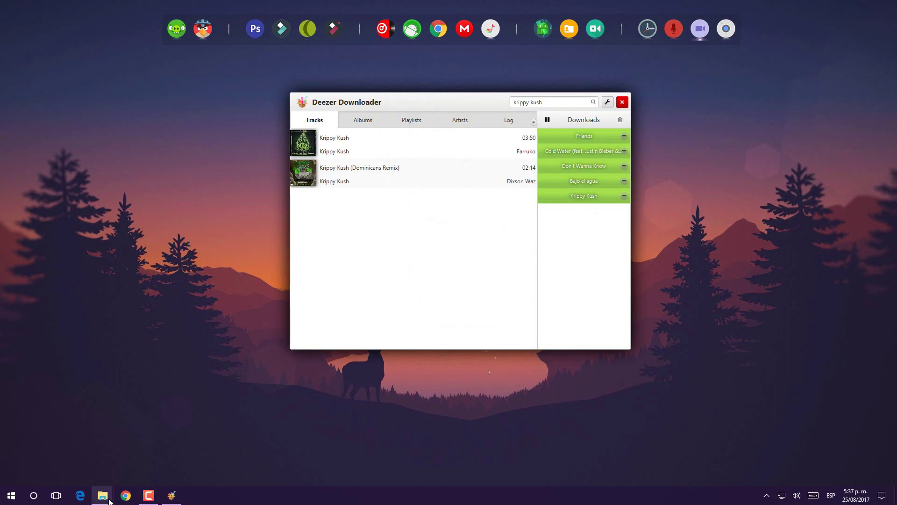
right_click(423, 256)
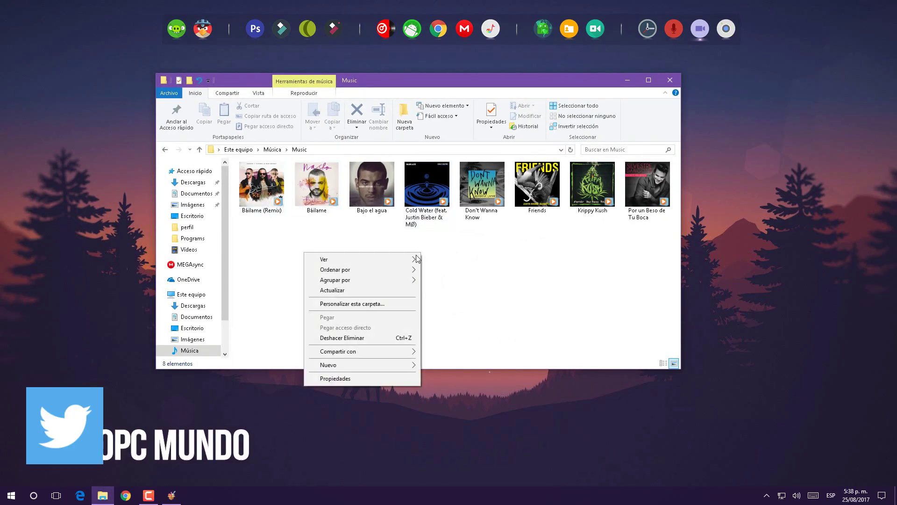
mouse_move(369, 273)
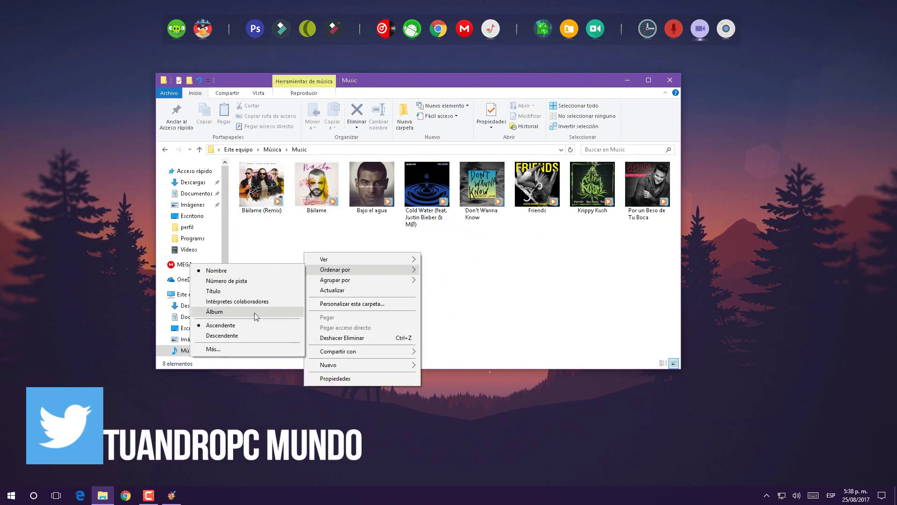
left_click(248, 335)
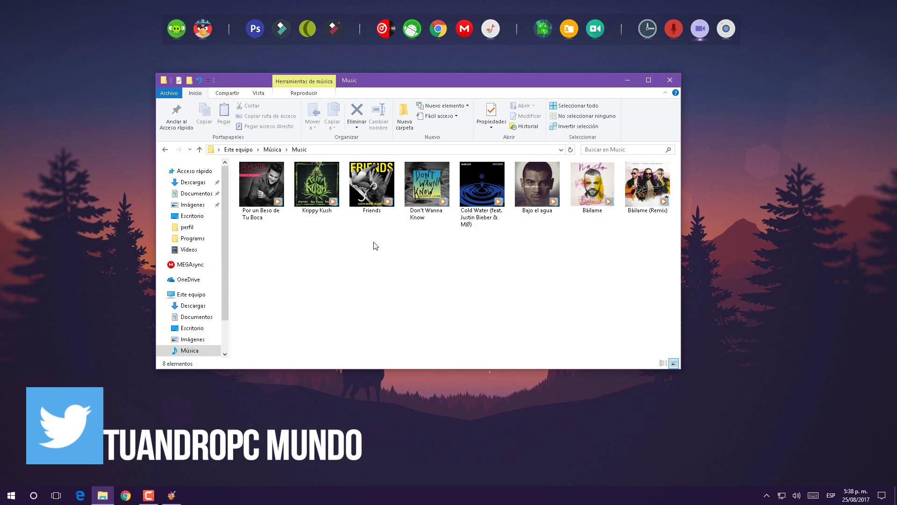
Play the downloaded Krippy Kush song, close the player, and check the bit rate in the file's detailed properties
left_click(321, 196)
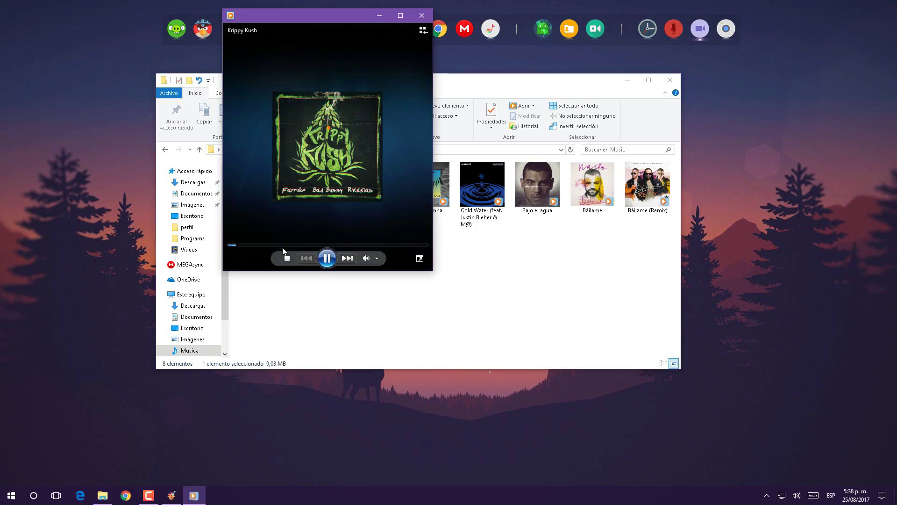
left_click(422, 15)
right_click(337, 186)
left_click(245, 383)
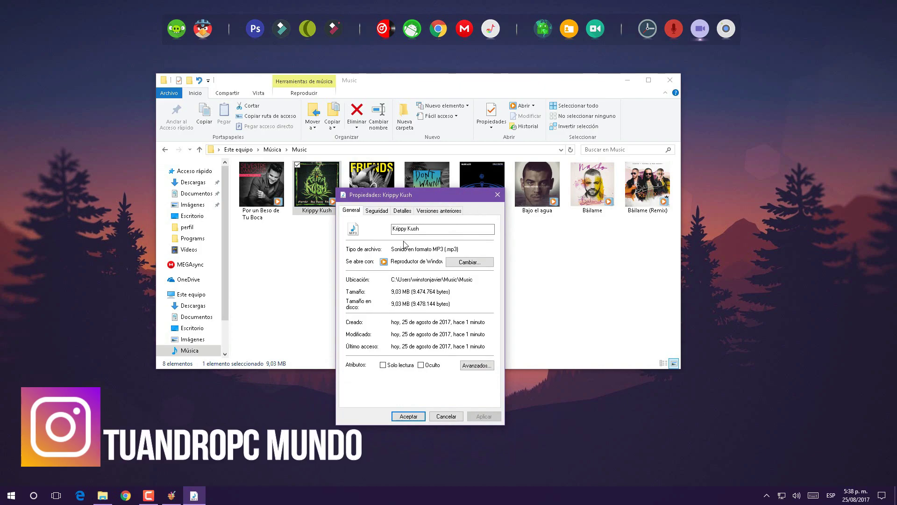
left_click(401, 210)
left_click(432, 362)
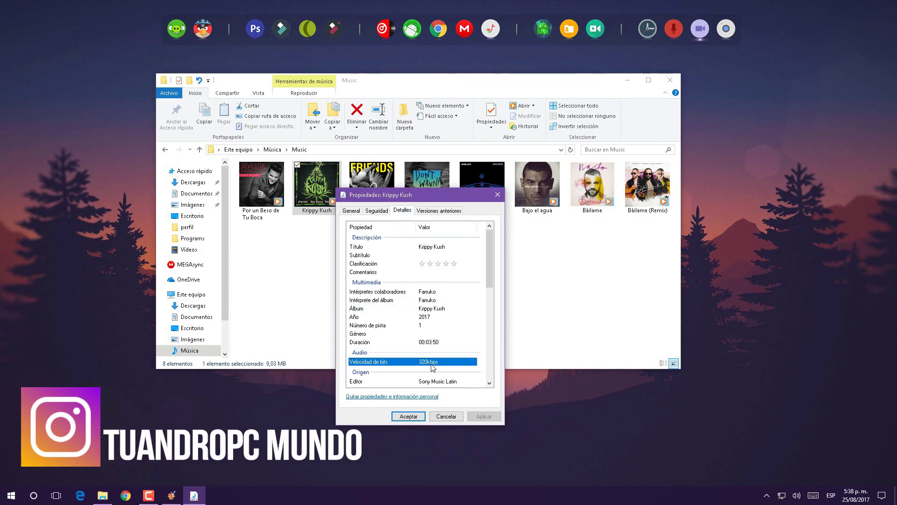
scroll(427, 345, "down", 2)
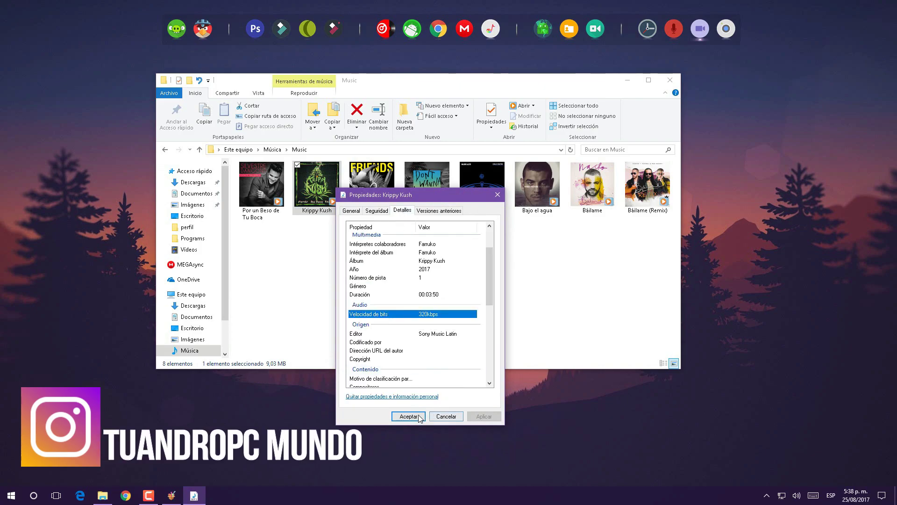
left_click(408, 416)
left_click(412, 268)
Check the bit rate and other metadata in the Friends song's detailed properties, closing them when done
right_click(366, 189)
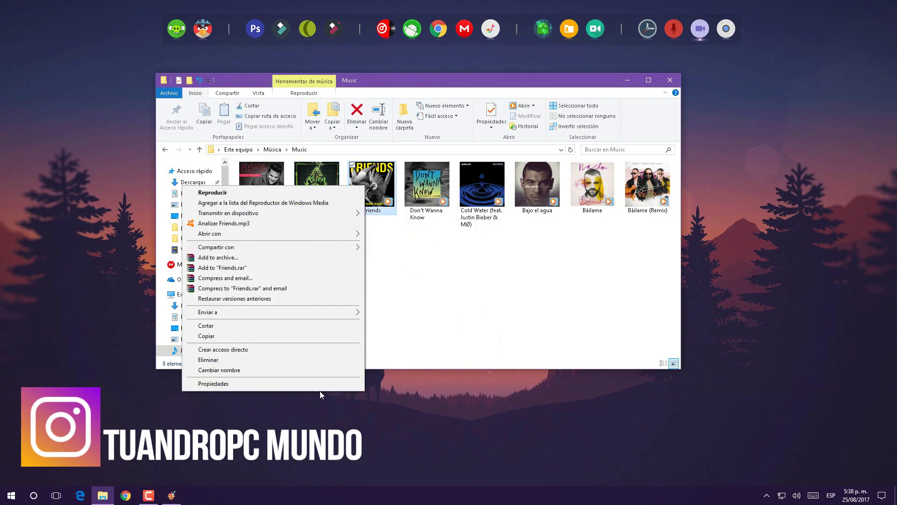
left_click(319, 390)
left_click(435, 208)
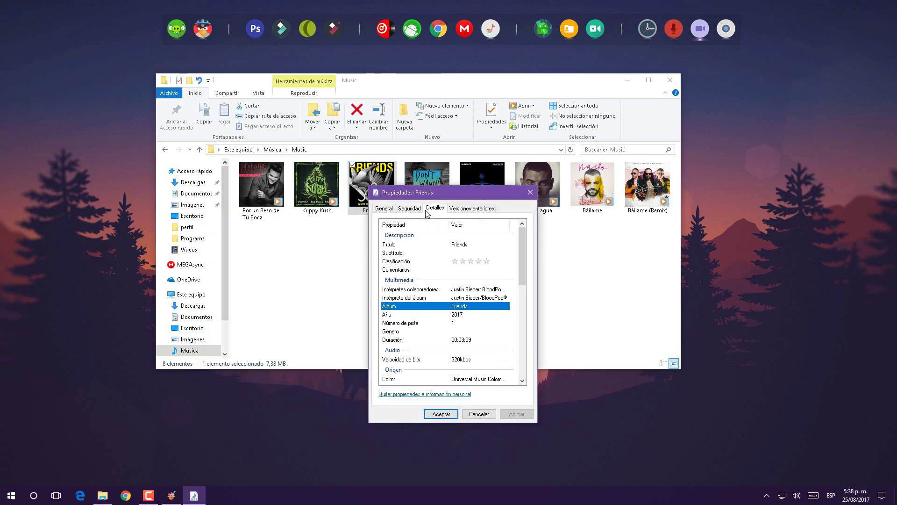
left_click(468, 361)
scroll(455, 341, "down", 5)
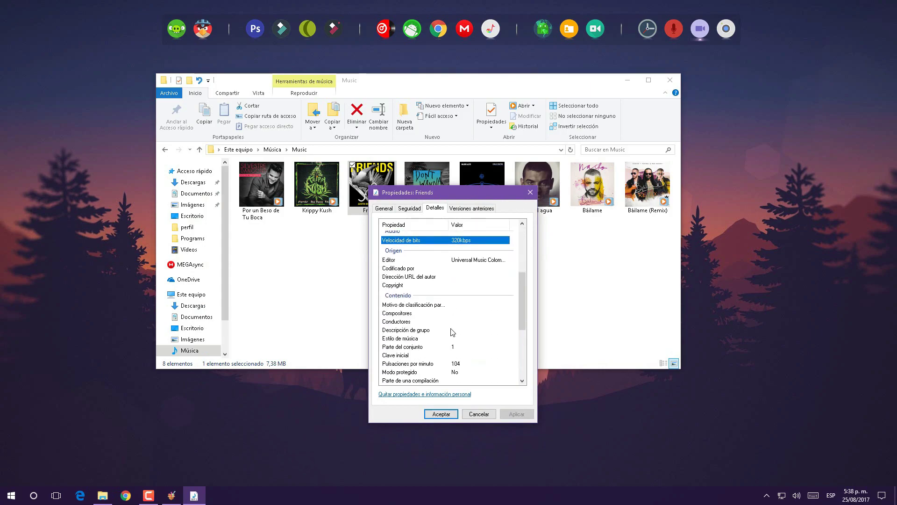
left_click(441, 414)
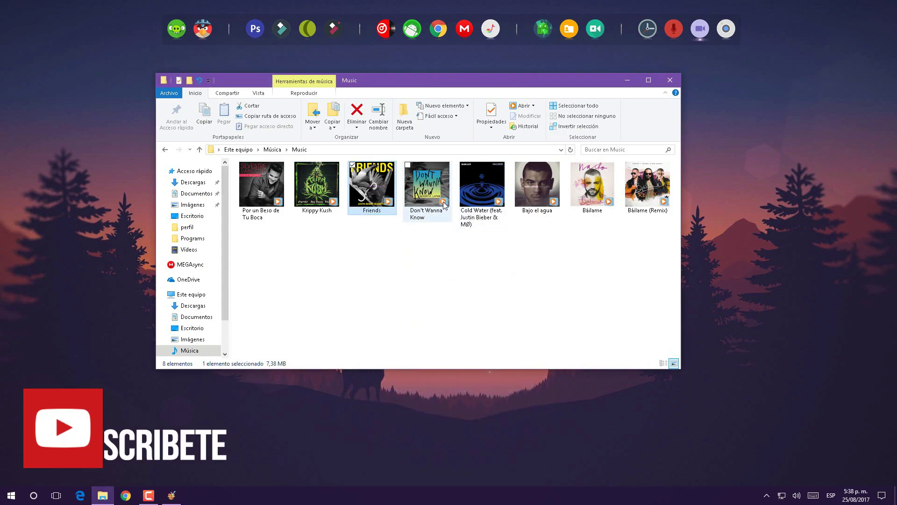